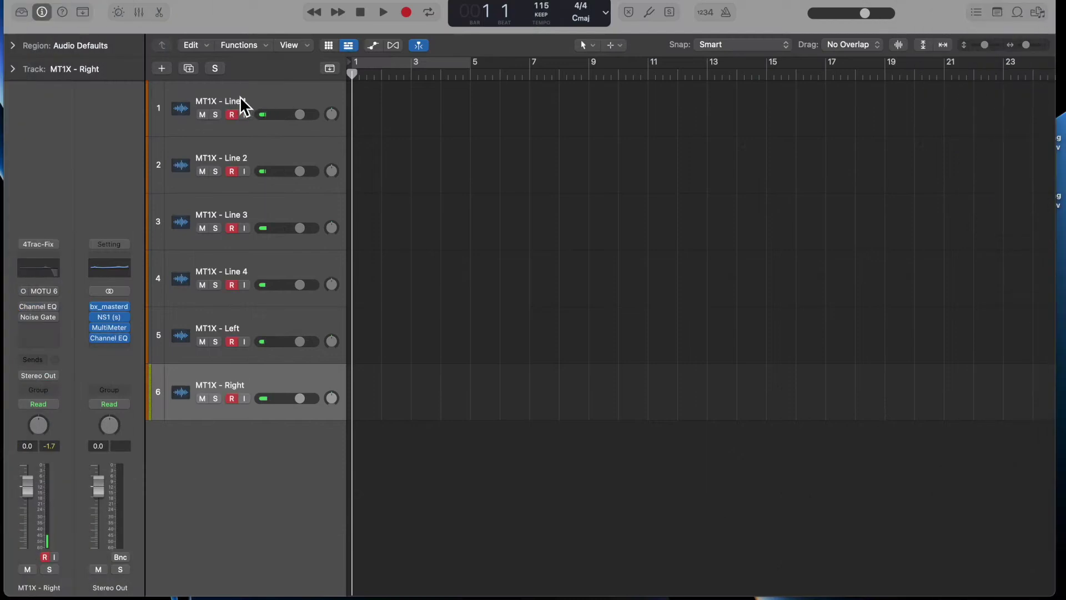
# Check the input assignments of the MT1X tracks from Line 1 to Line 4, Left and Right, including Line 1's list of available inputs
pyautogui.click(238, 99)
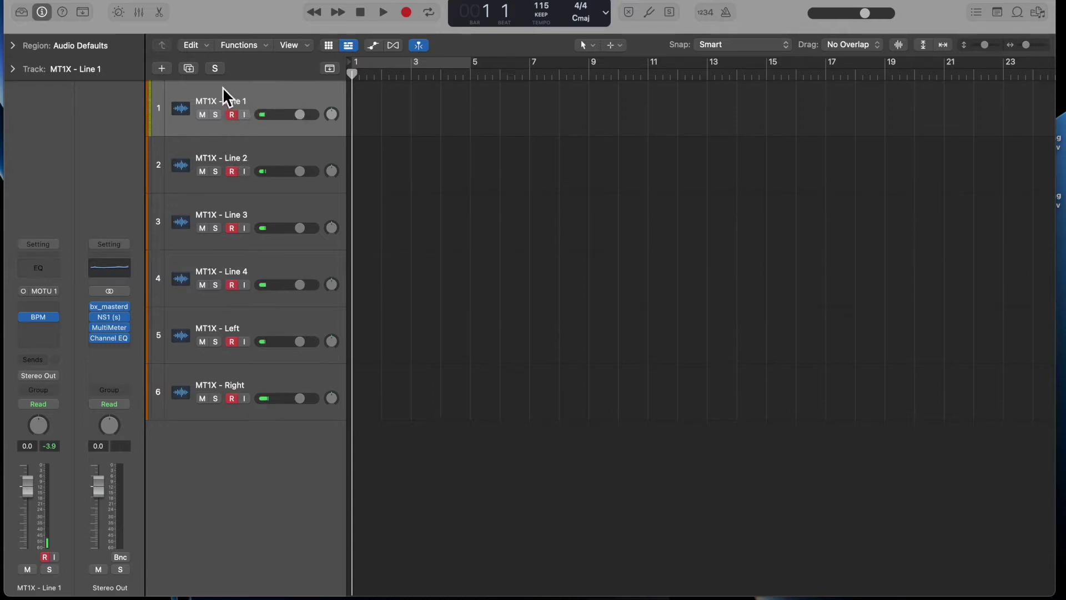
pyautogui.click(46, 292)
pyautogui.moveTo(63, 336)
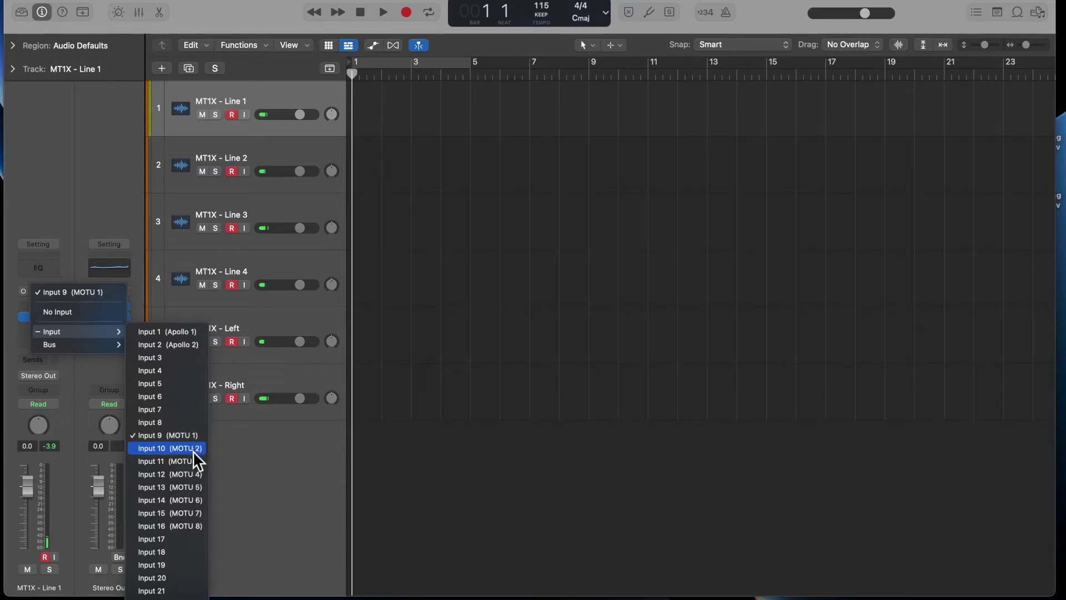
pyautogui.click(45, 161)
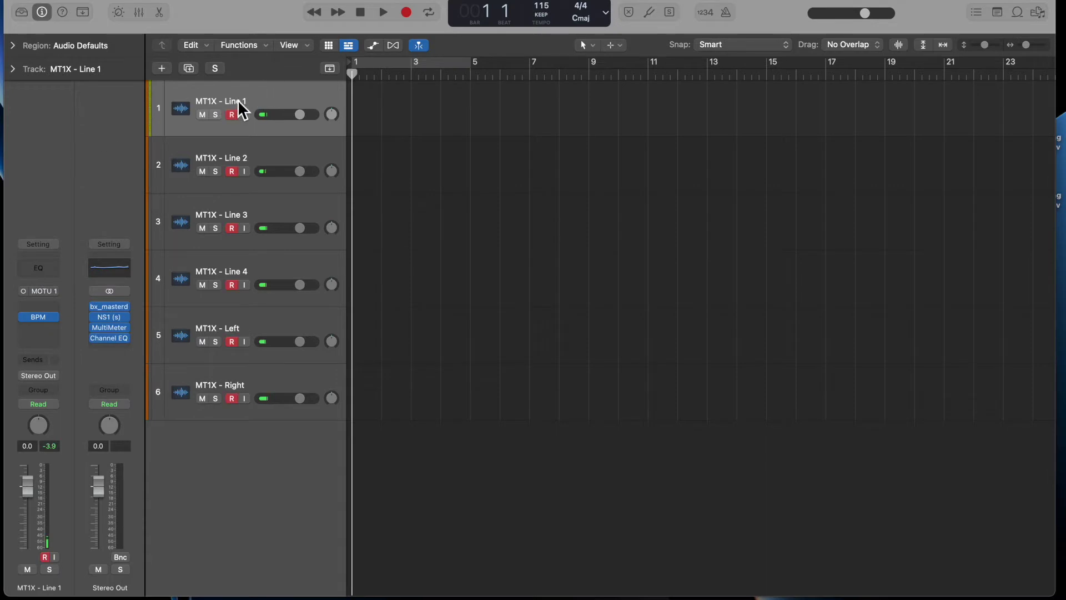
pyautogui.click(211, 162)
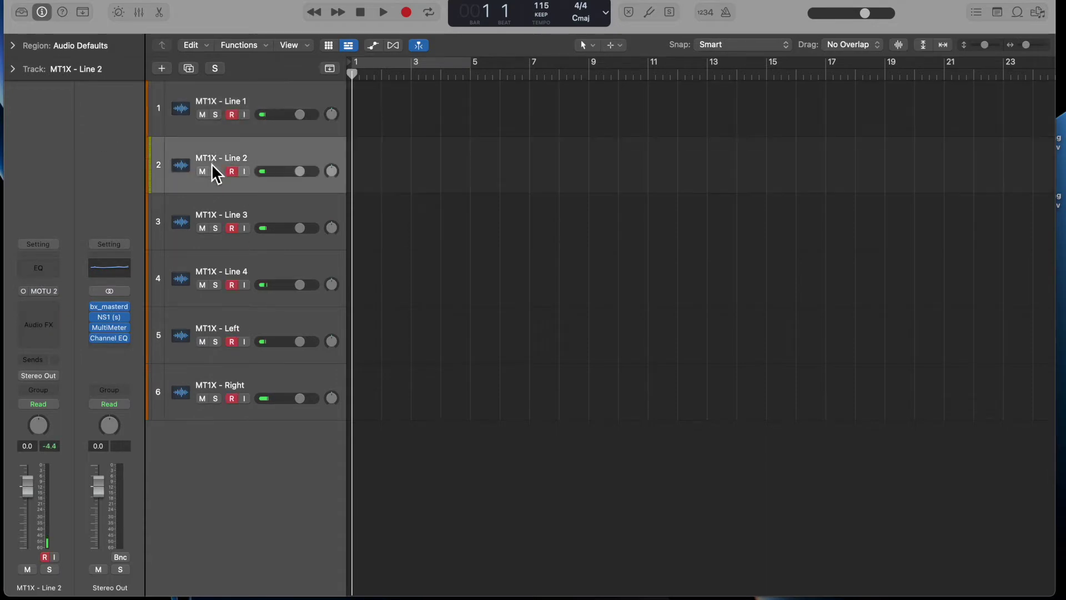
pyautogui.click(216, 217)
pyautogui.click(214, 275)
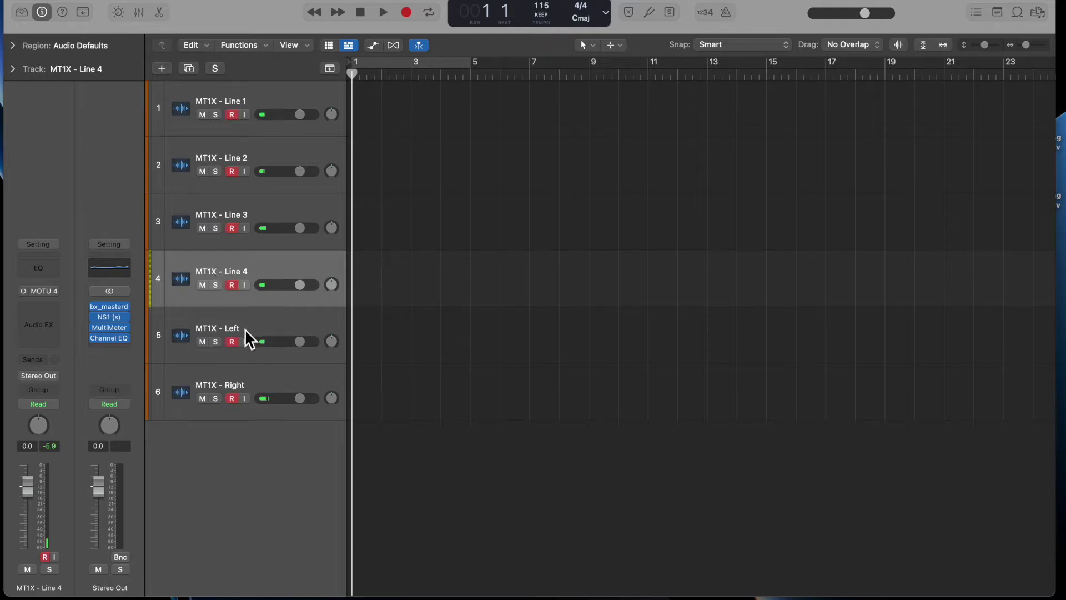
pyautogui.click(227, 325)
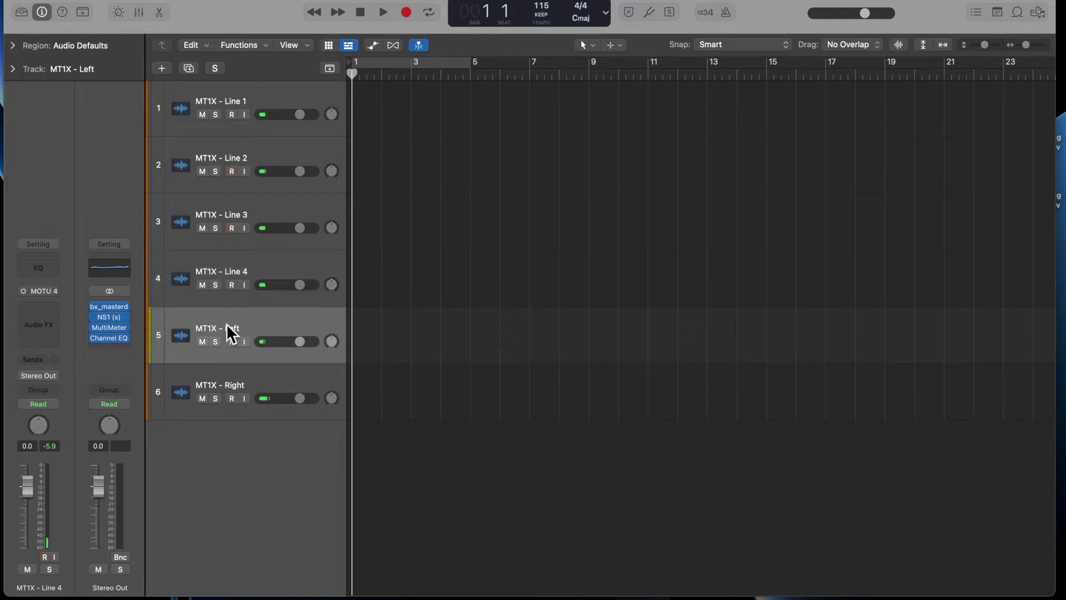
pyautogui.click(238, 384)
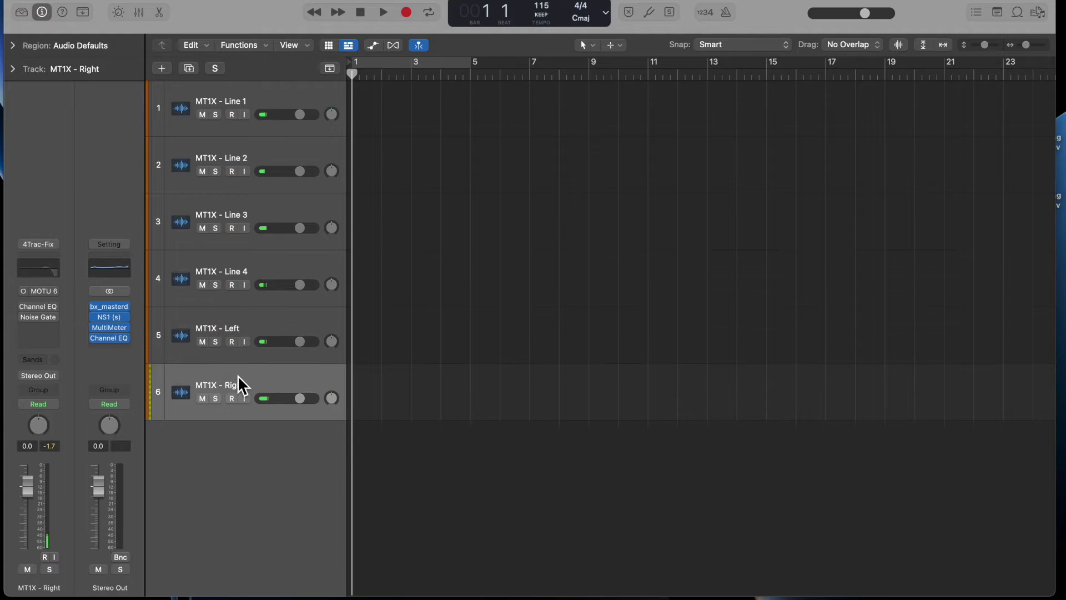
pyautogui.click(235, 327)
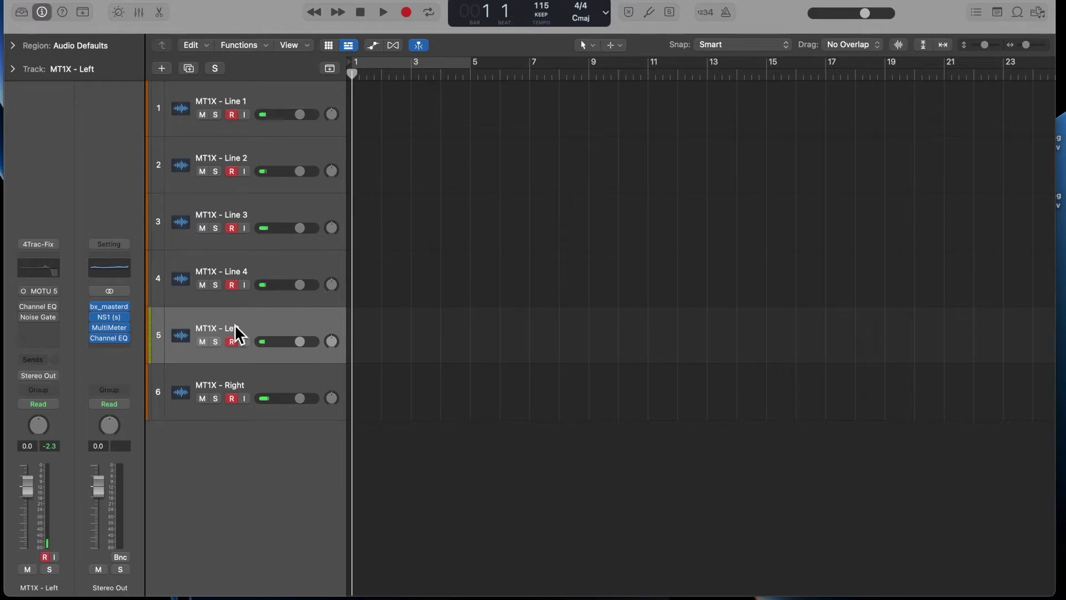
# Switch to the UA Console mixer to check the 8 Pre channel levels, and return to the Logic Pro project
pyautogui.press('super+Tab')
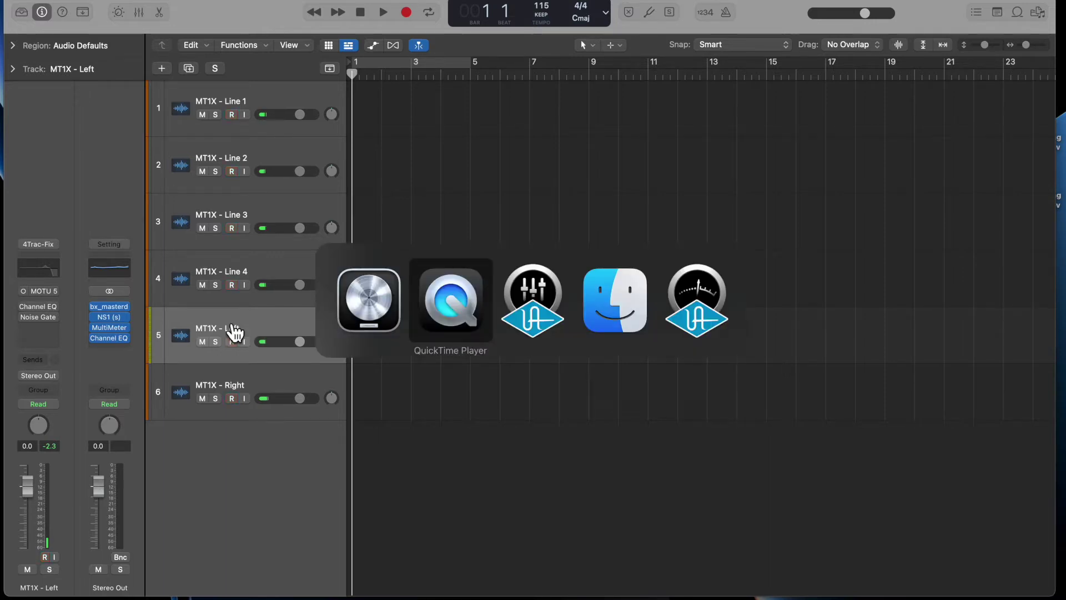
pyautogui.press('super+Tab')
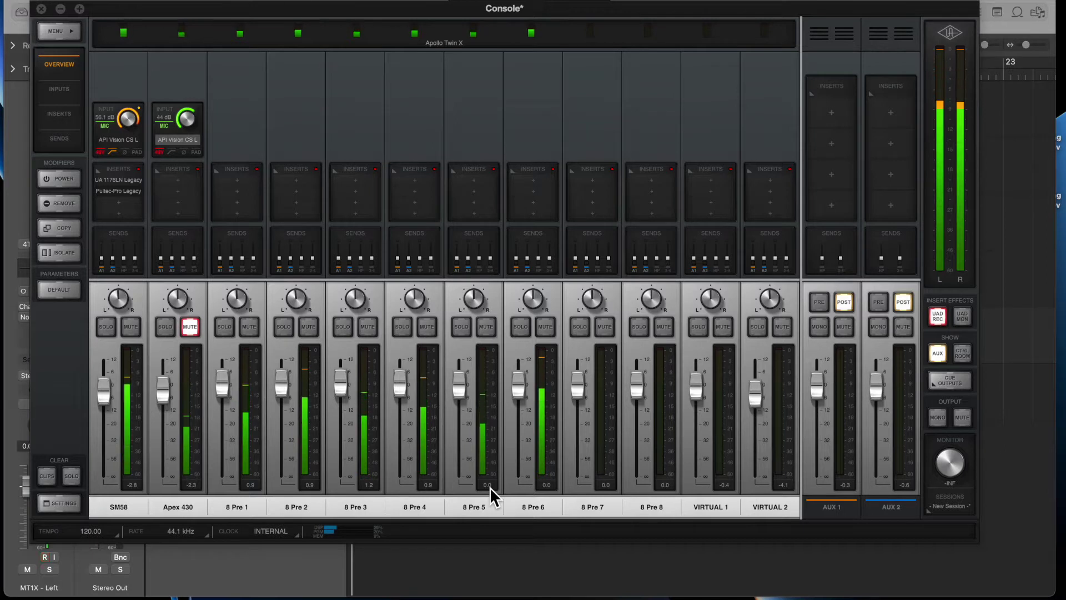
pyautogui.click(450, 562)
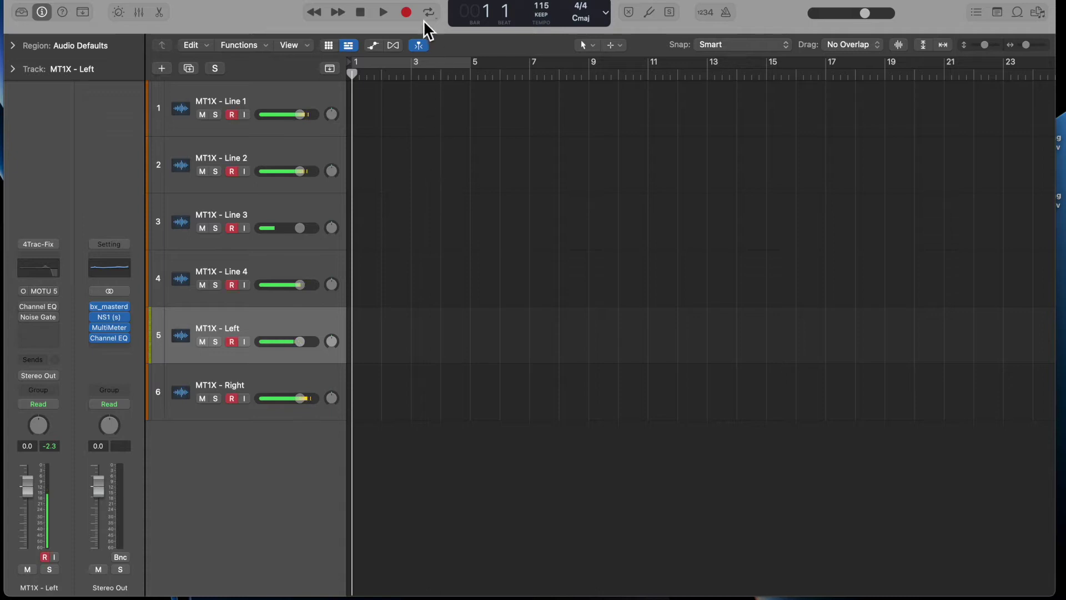
# Record about 14 bars on all six armed MT1X tracks and return the playhead to the start
pyautogui.click(407, 12)
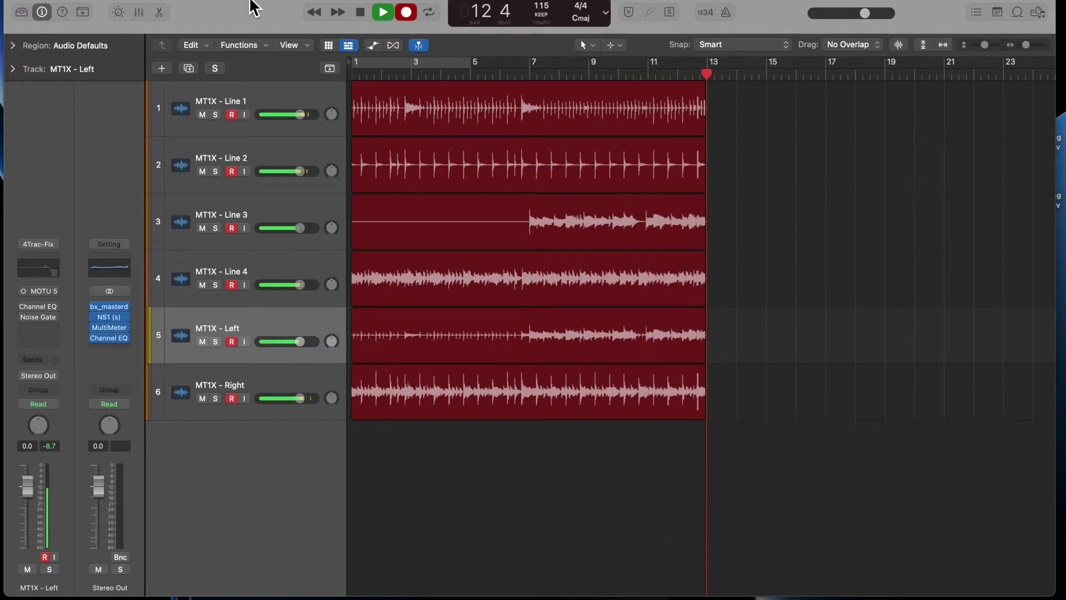
pyautogui.click(359, 12)
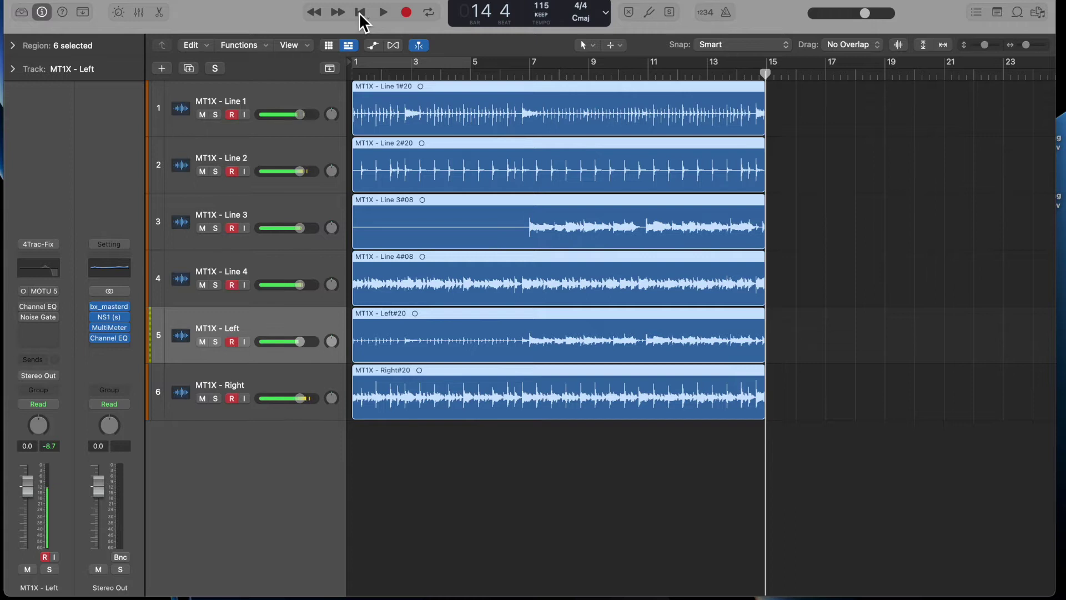
pyautogui.click(359, 13)
# Disarm recording on the MT1X tracks and play back the opening bars of the new recording
pyautogui.click(233, 115)
pyautogui.press('space')
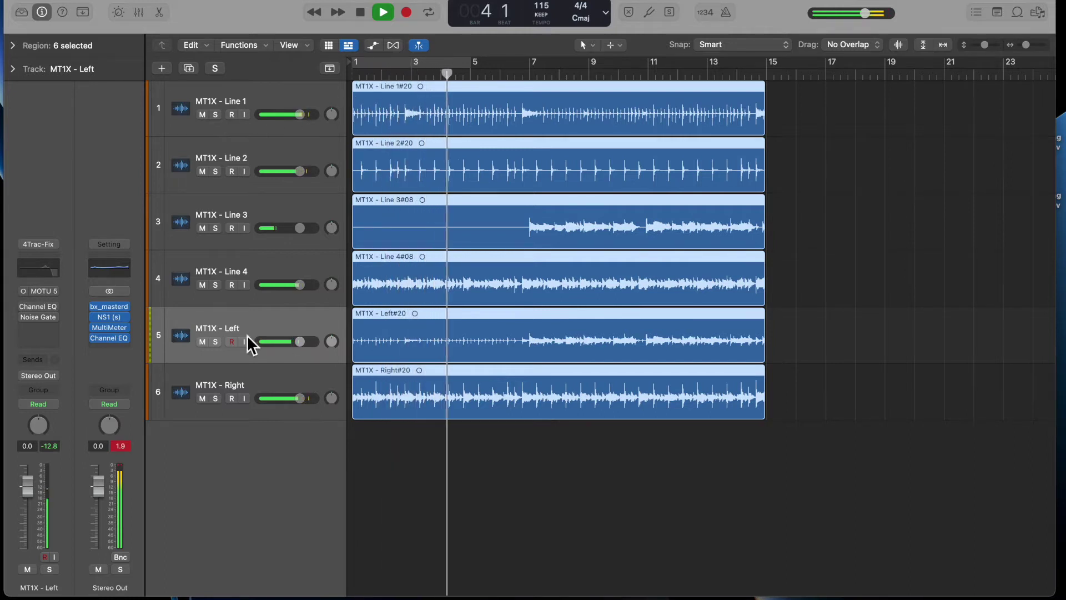
pyautogui.press('space')
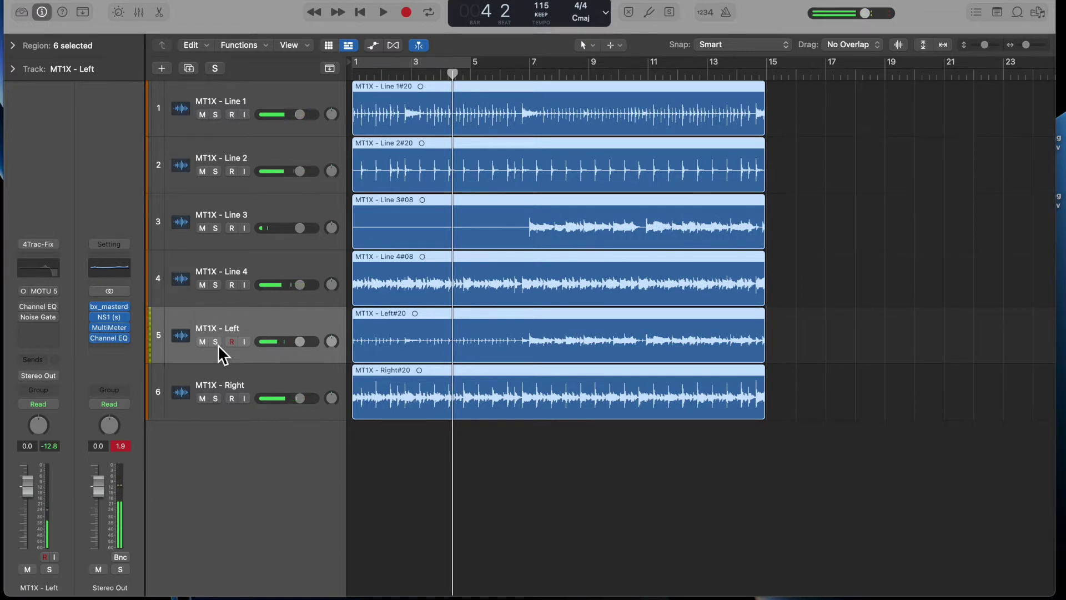
# Solo the MT1X Left and Right tracks and listen to the stereo mix for a few bars
pyautogui.click(216, 342)
pyautogui.click(218, 401)
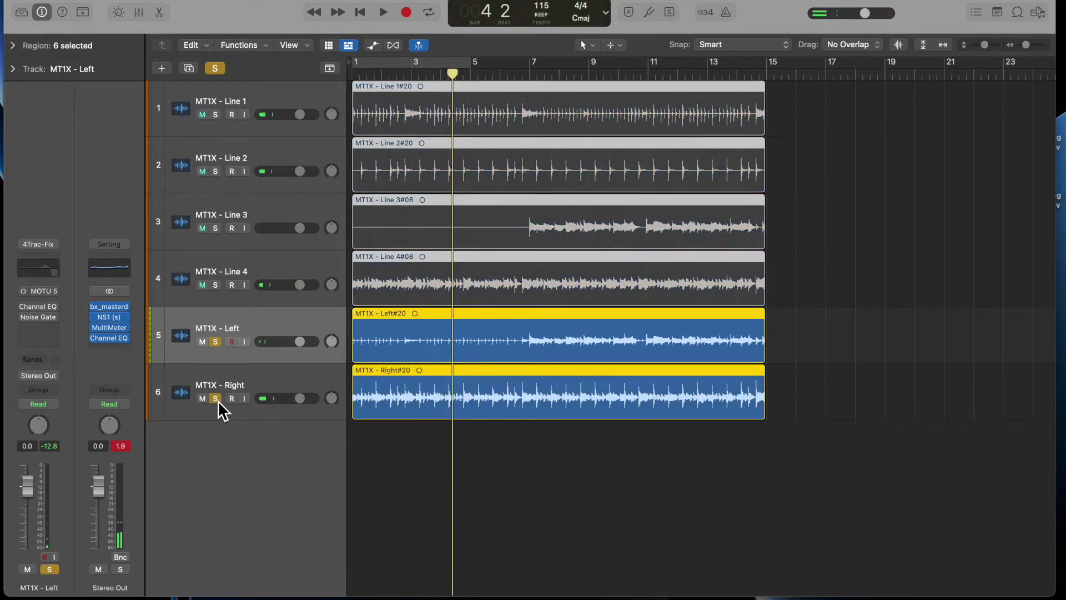
pyautogui.press('space')
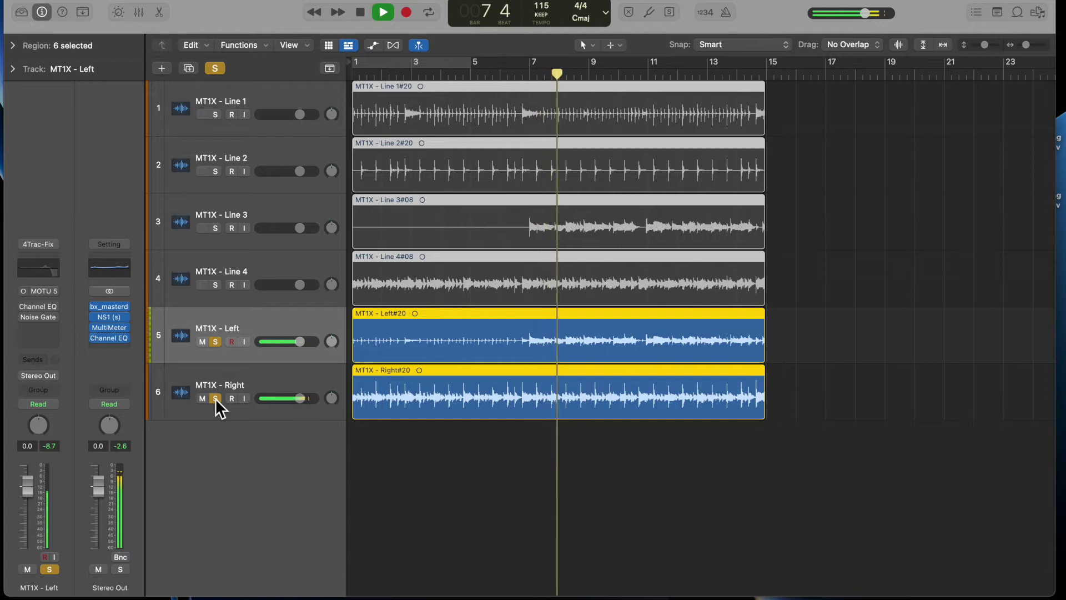
pyautogui.press('space')
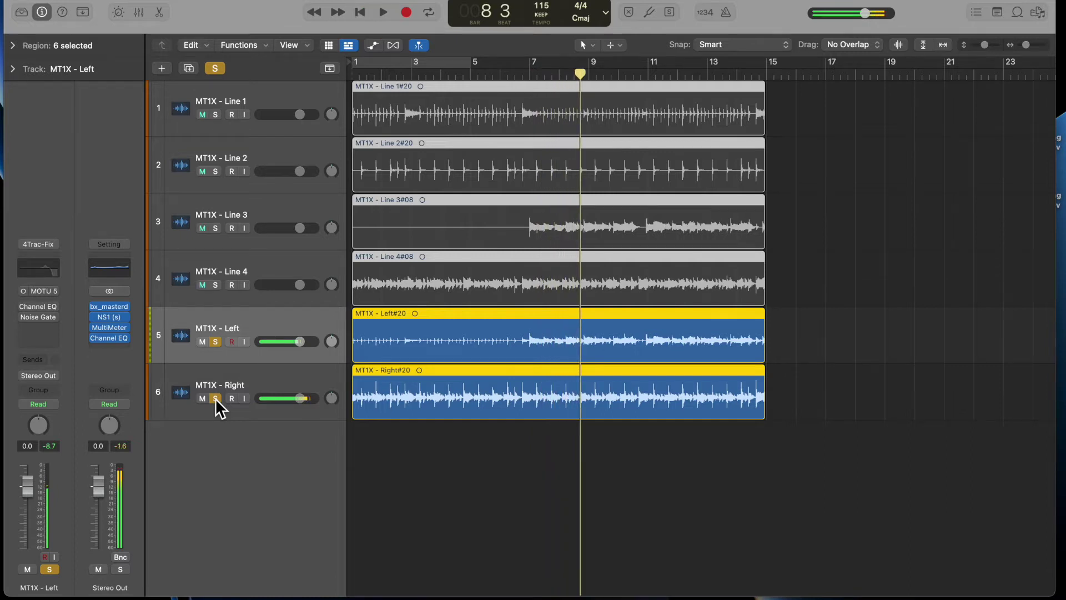
# Solo Line 4 and Line 2 in place of the Left and Right tracks, and play them from the start
pyautogui.click(215, 285)
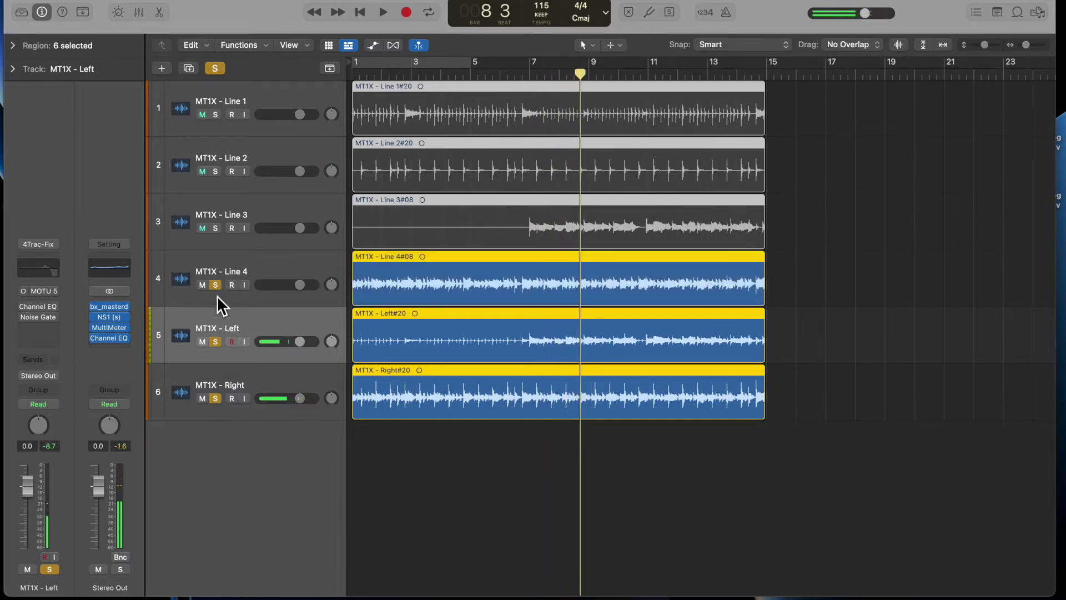
pyautogui.click(219, 342)
pyautogui.click(218, 398)
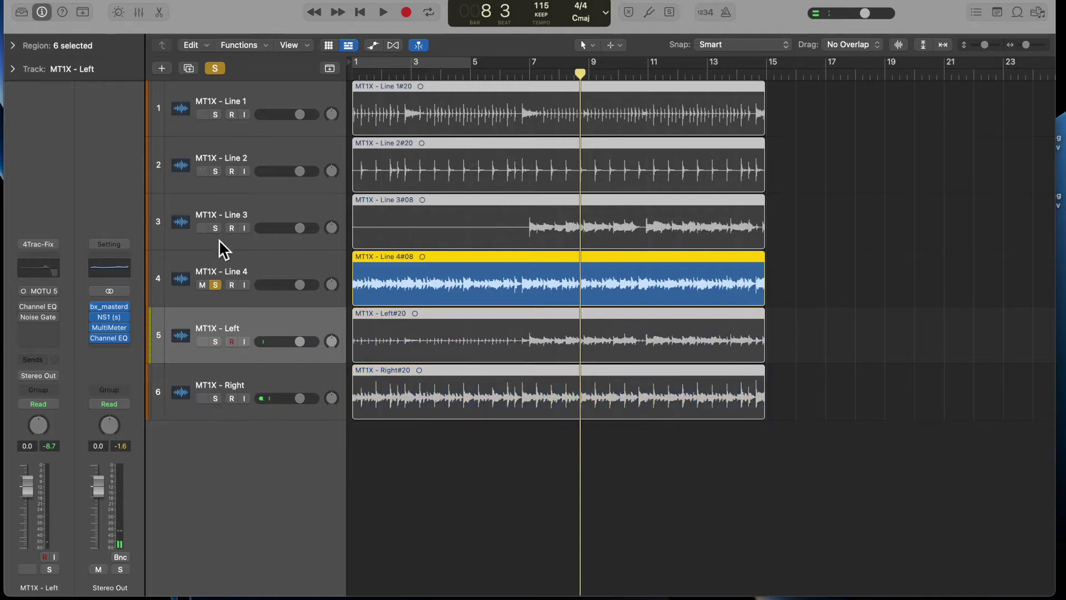
pyautogui.click(215, 171)
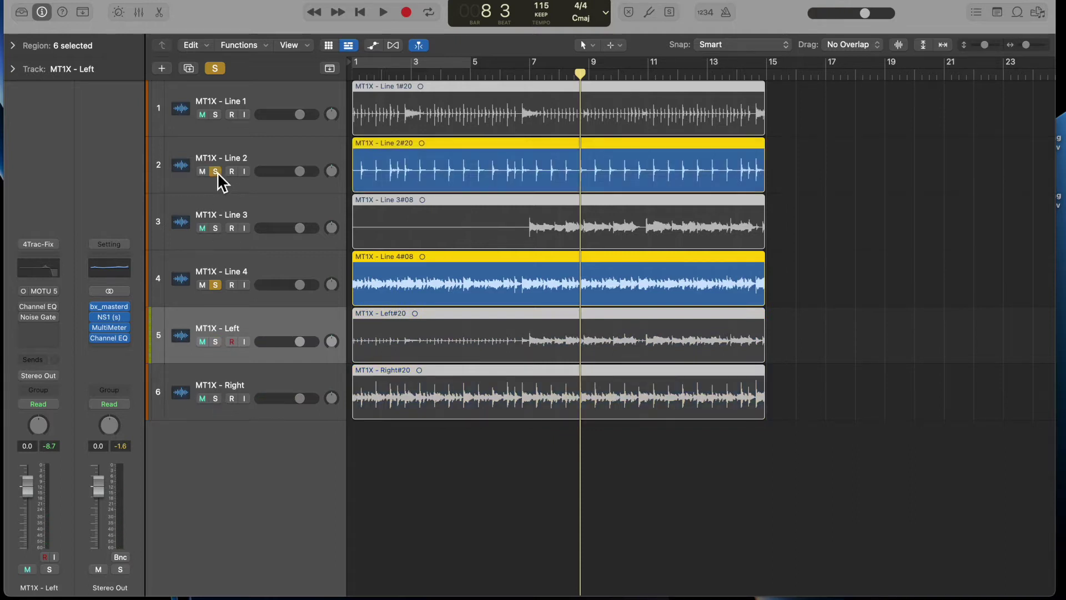
pyautogui.press('Return')
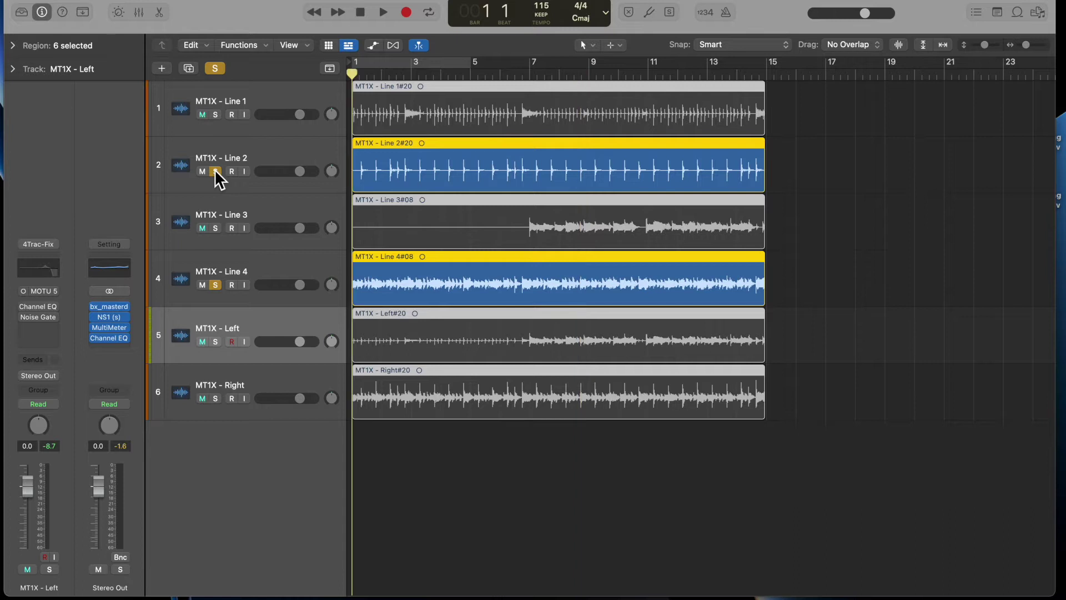
pyautogui.press('space')
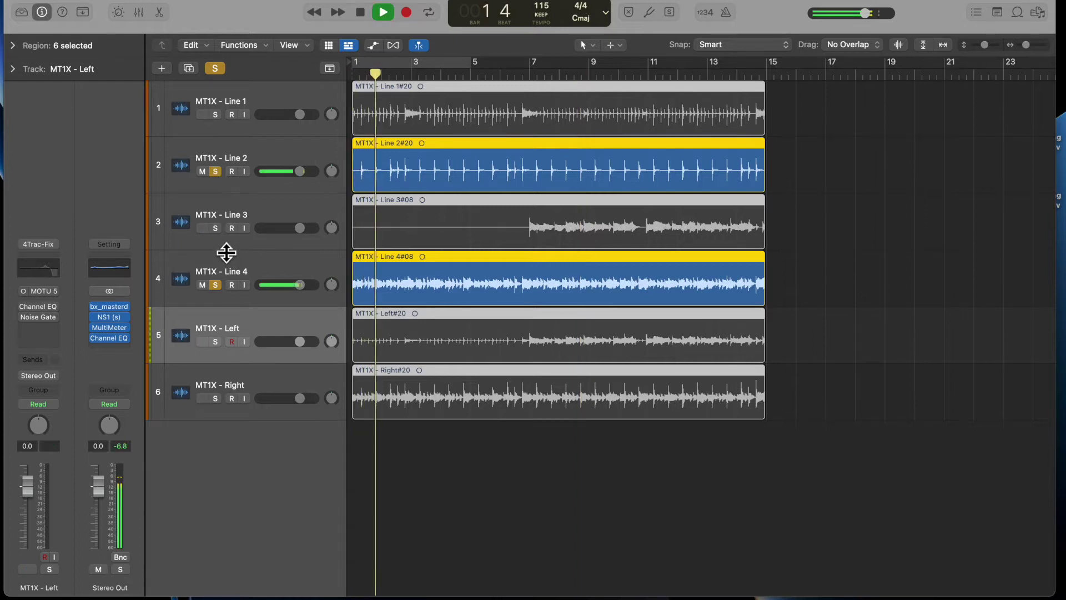
# Compare Line 2 and Line 4 during playback, switch the solos to Lines 1, 3 and 4, and stop playback
pyautogui.click(217, 285)
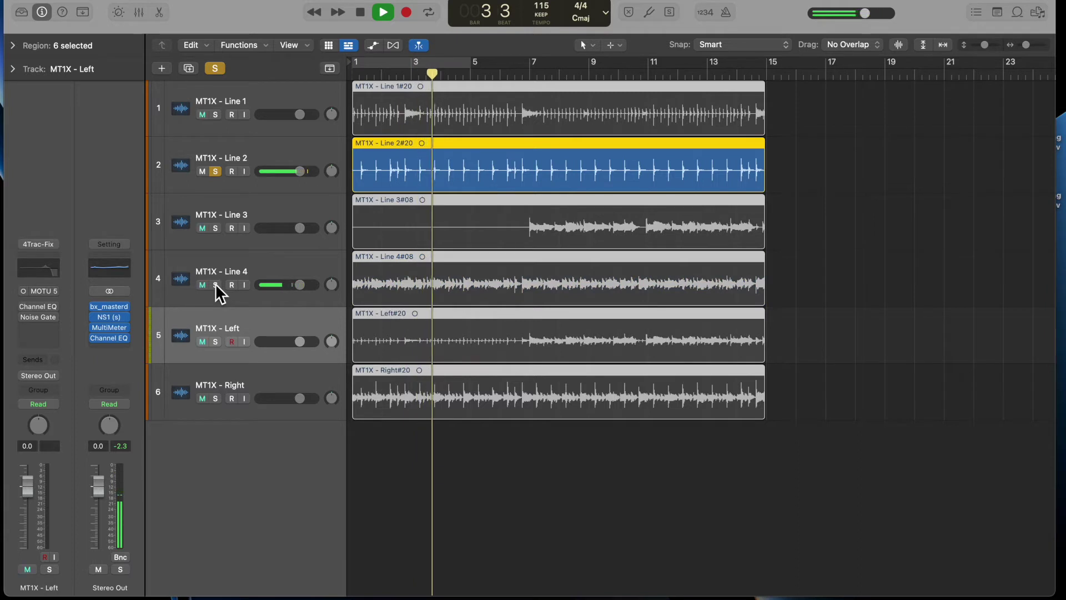
pyautogui.click(215, 284)
pyautogui.click(217, 170)
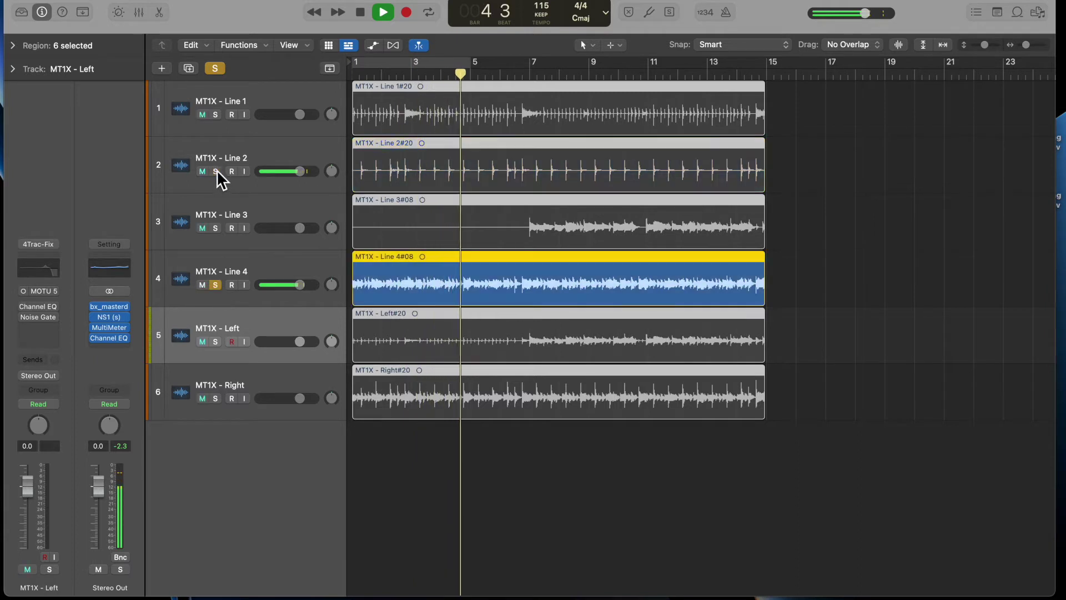
pyautogui.click(216, 114)
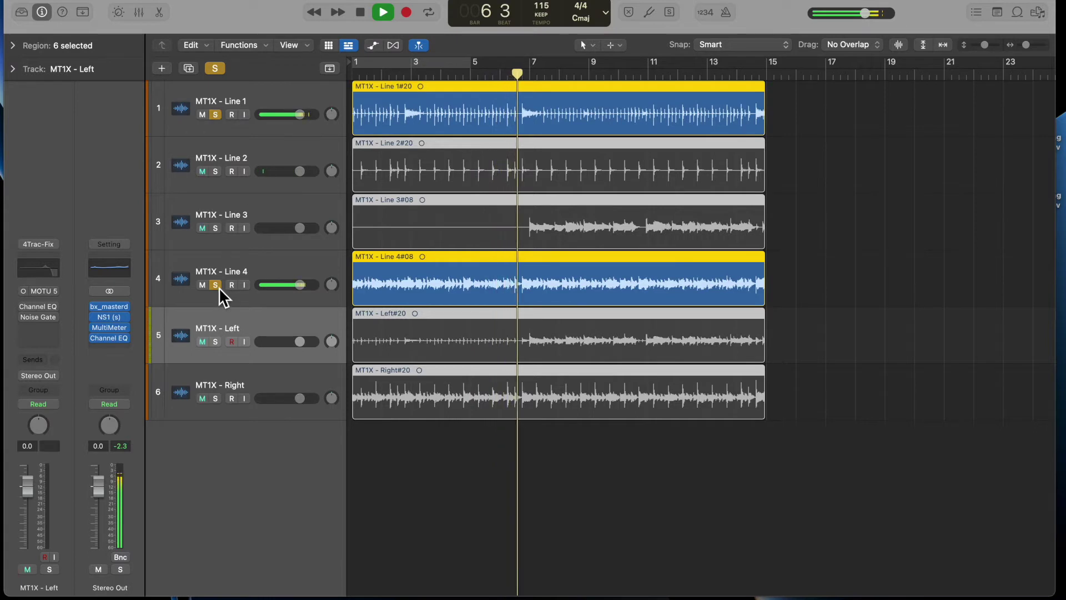
pyautogui.click(215, 227)
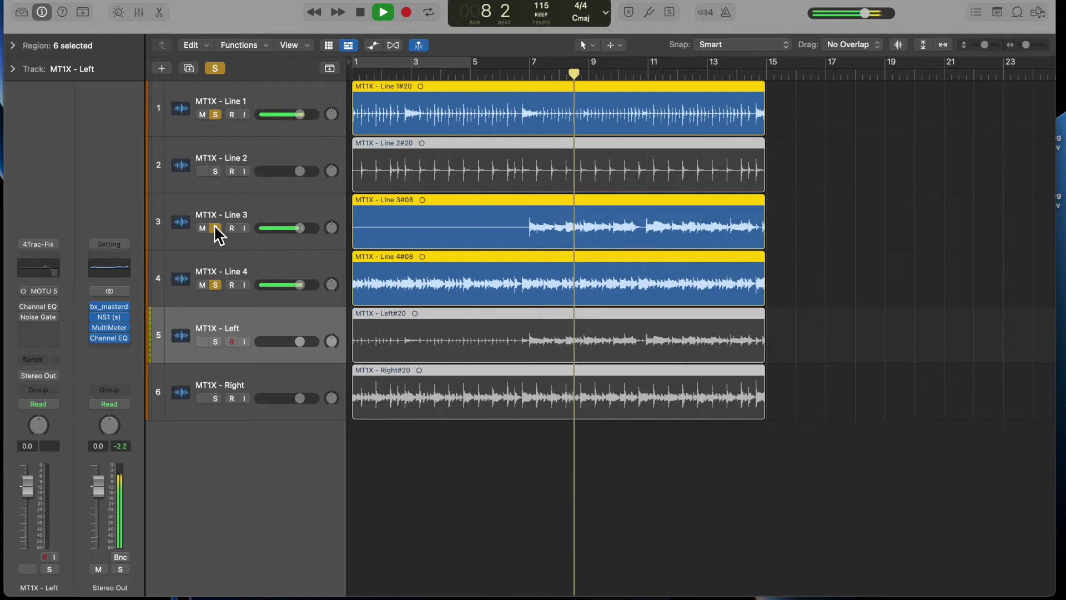
pyautogui.press('space')
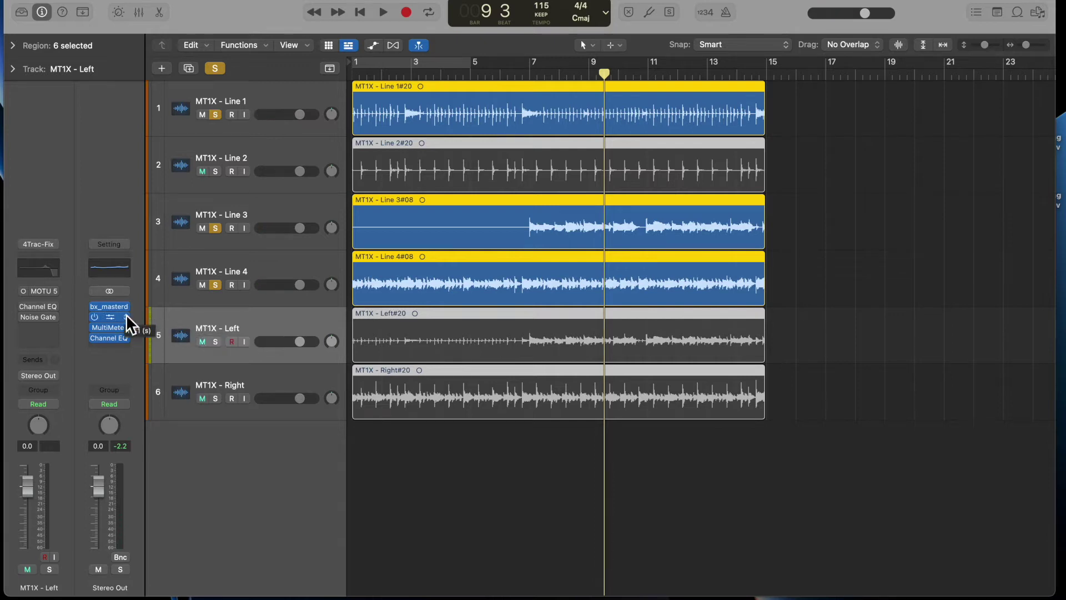
# Lower the NS1 noise suppressor on the Stereo Out channel to 77.0 and close its window
pyautogui.moveTo(106, 339)
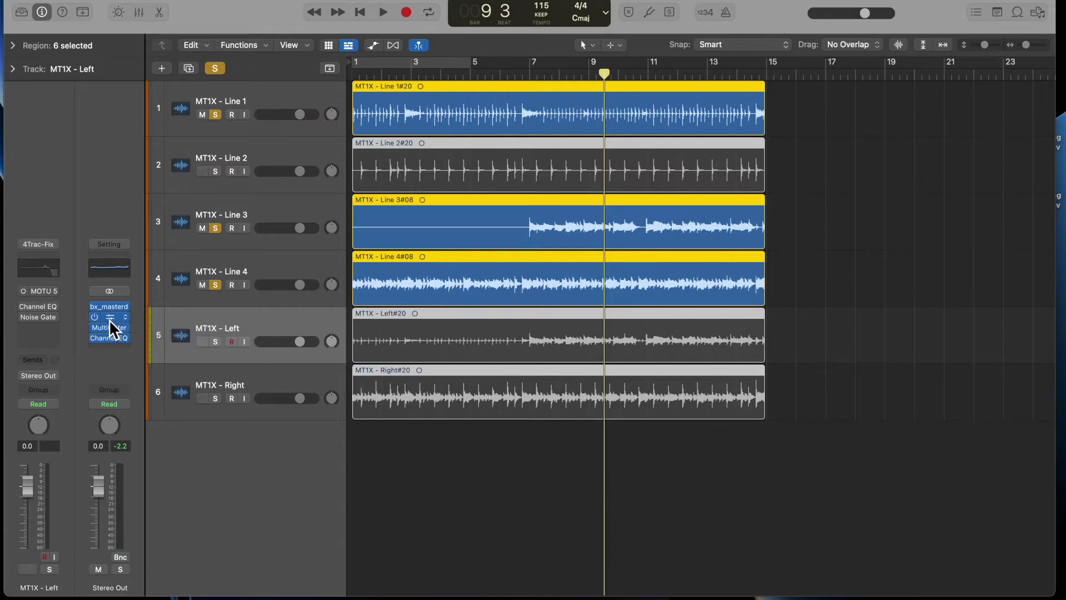
pyautogui.click(109, 319)
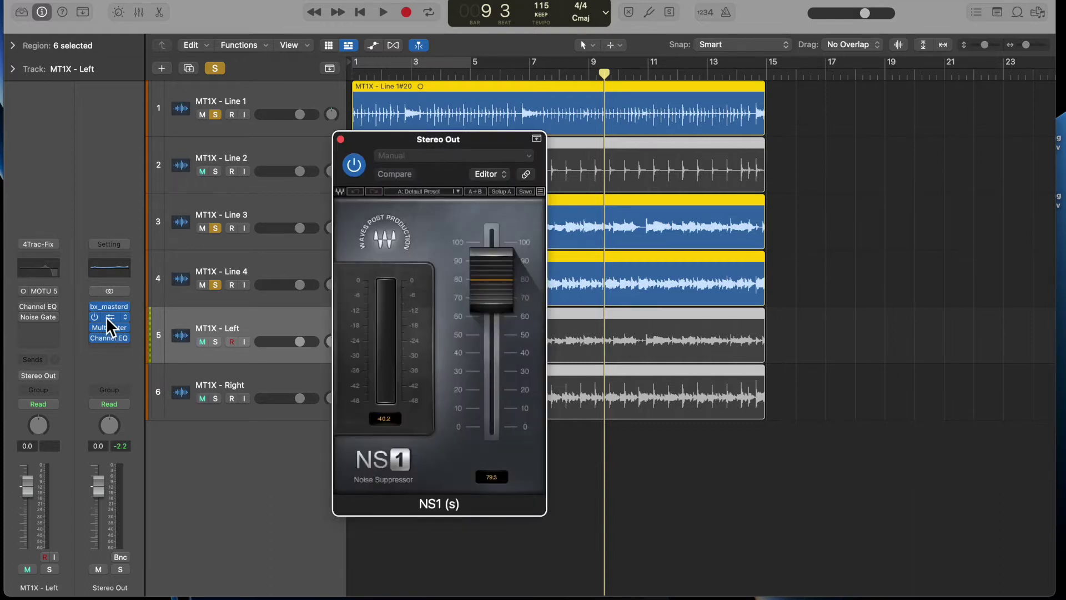
pyautogui.moveTo(486, 283)
pyautogui.mouseDown()
pyautogui.moveTo(492, 311)
pyautogui.moveTo(491, 293)
pyautogui.moveTo(484, 301)
pyautogui.mouseUp()
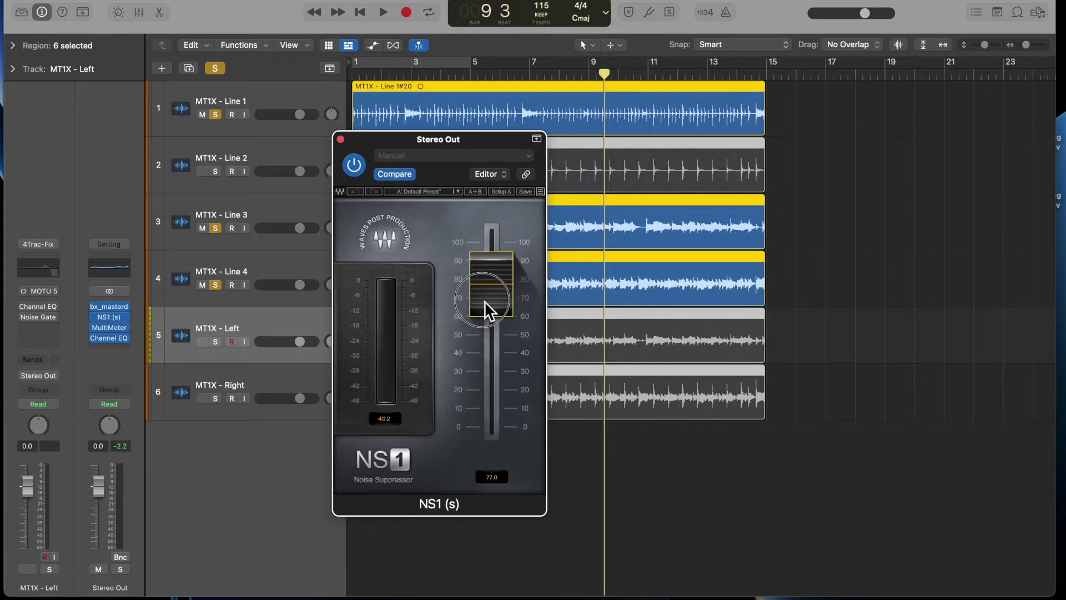
pyautogui.click(339, 140)
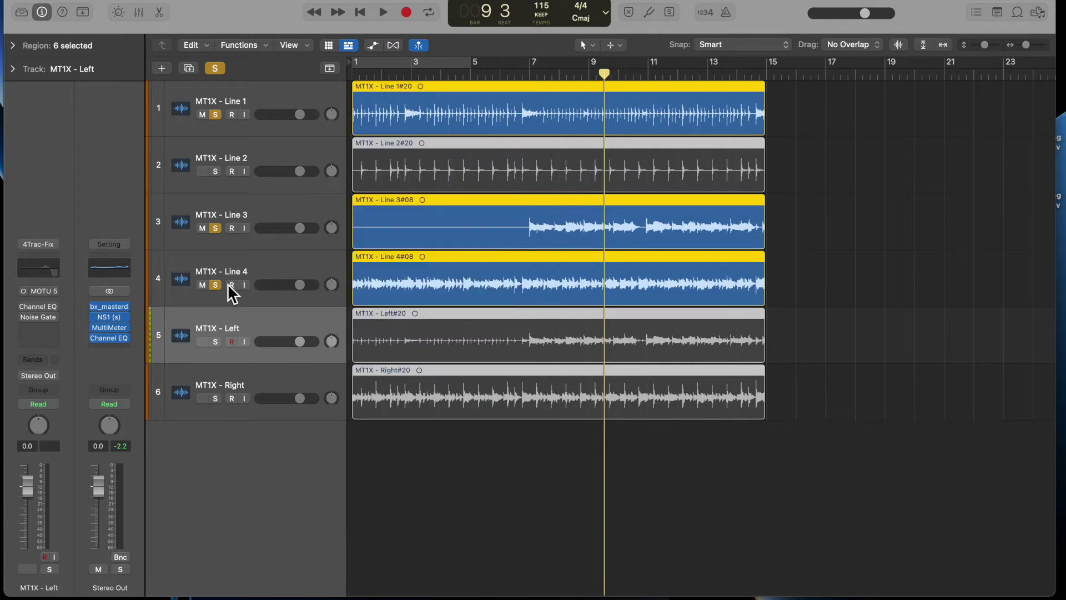
# Open the MultiMeter on the Stereo Out channel and examine the soloed tracks' frequency spectrum and levels during playback
pyautogui.click(109, 327)
pyautogui.press('space')
pyautogui.press('space')
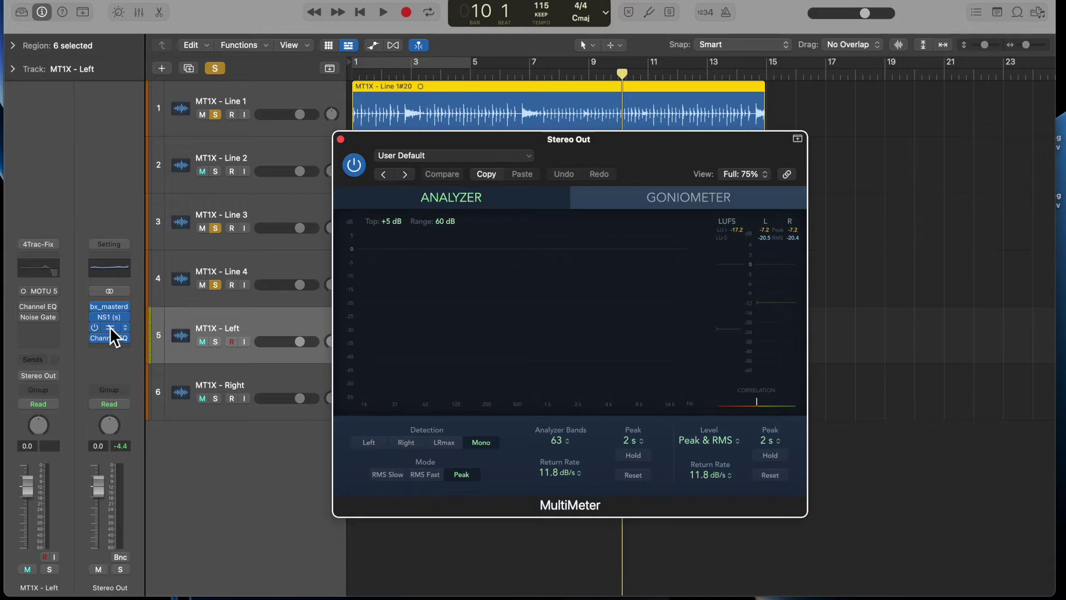
pyautogui.press('space')
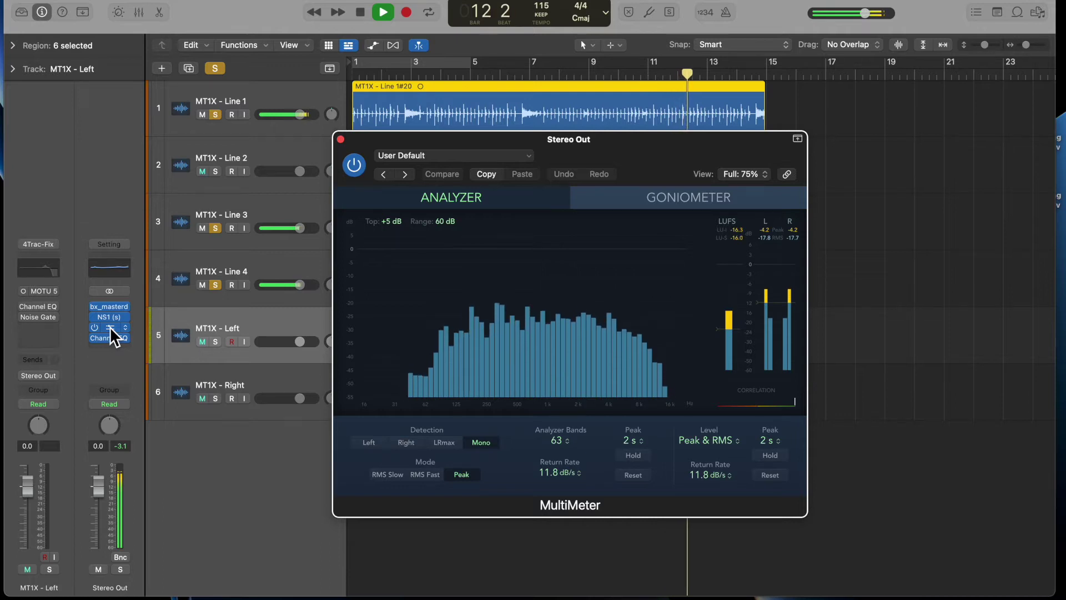
pyautogui.press('space')
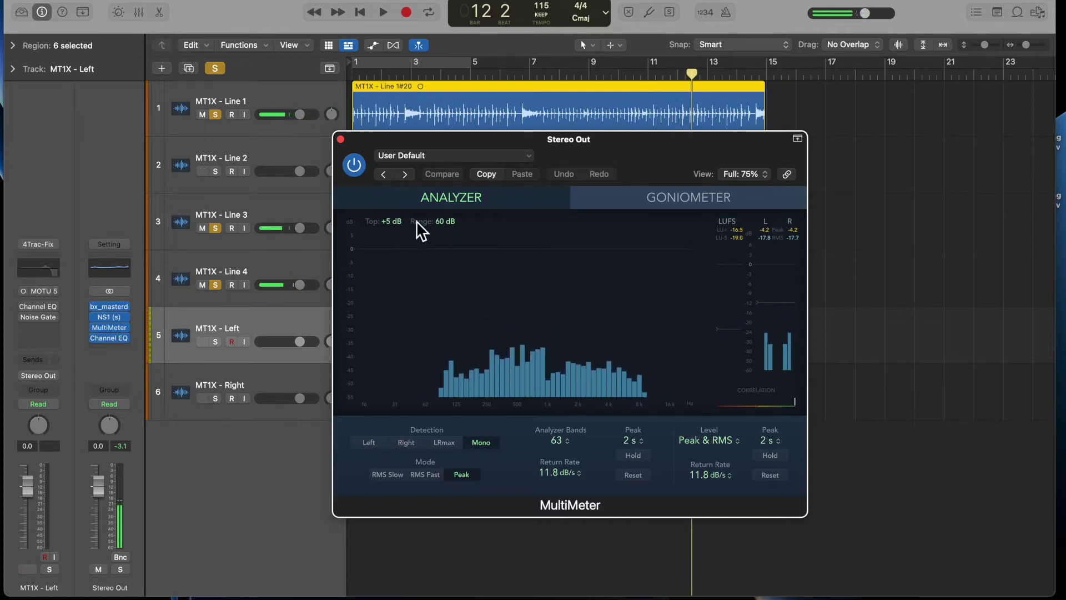
# Return the playhead to the start of the project and close the MultiMeter window
pyautogui.press('Return')
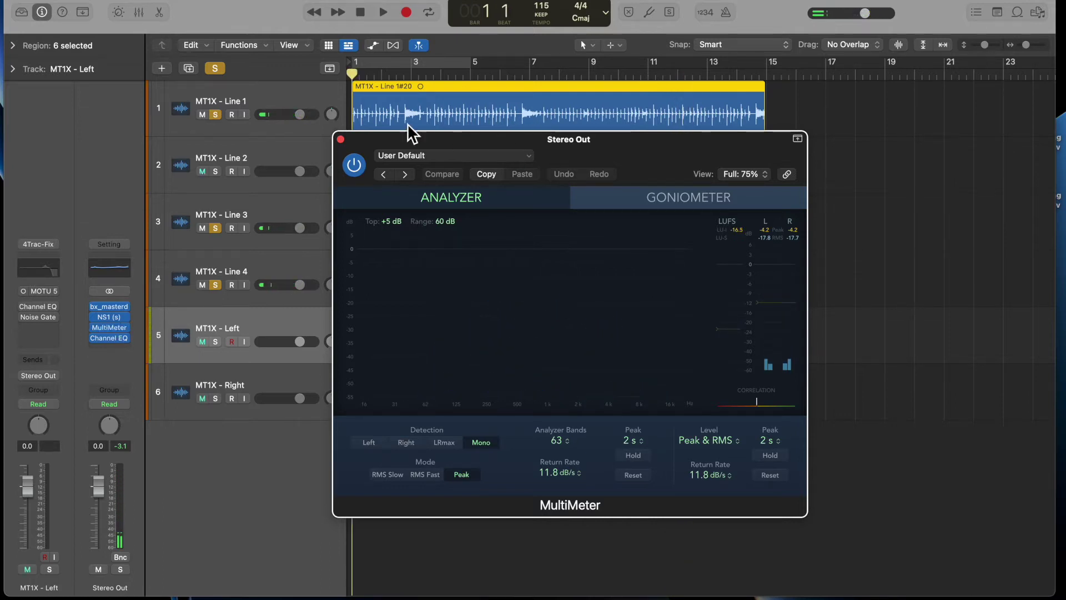
pyautogui.click(342, 142)
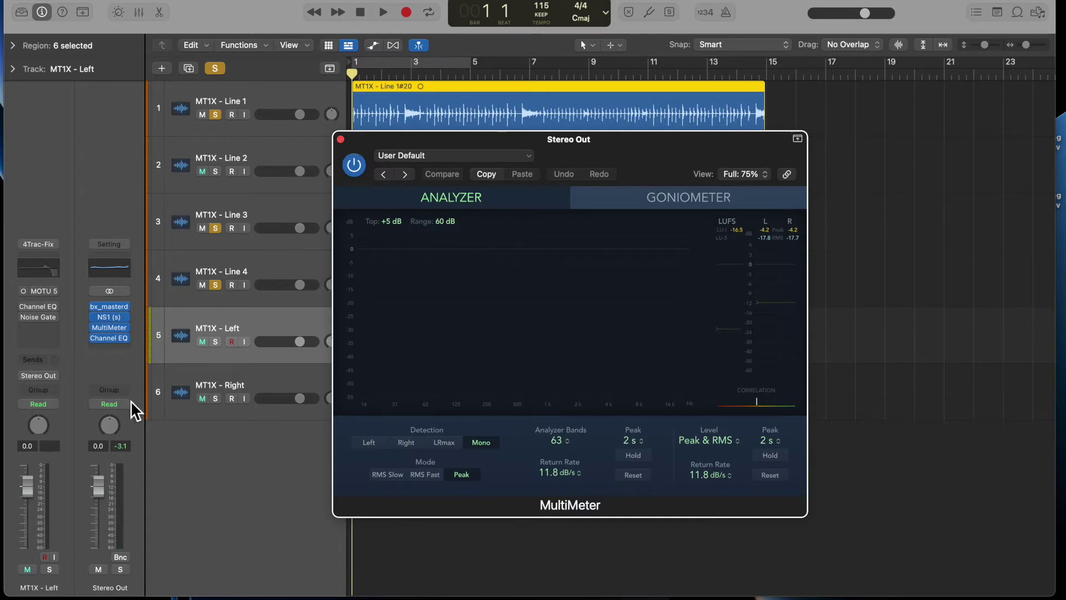
pyautogui.click(341, 140)
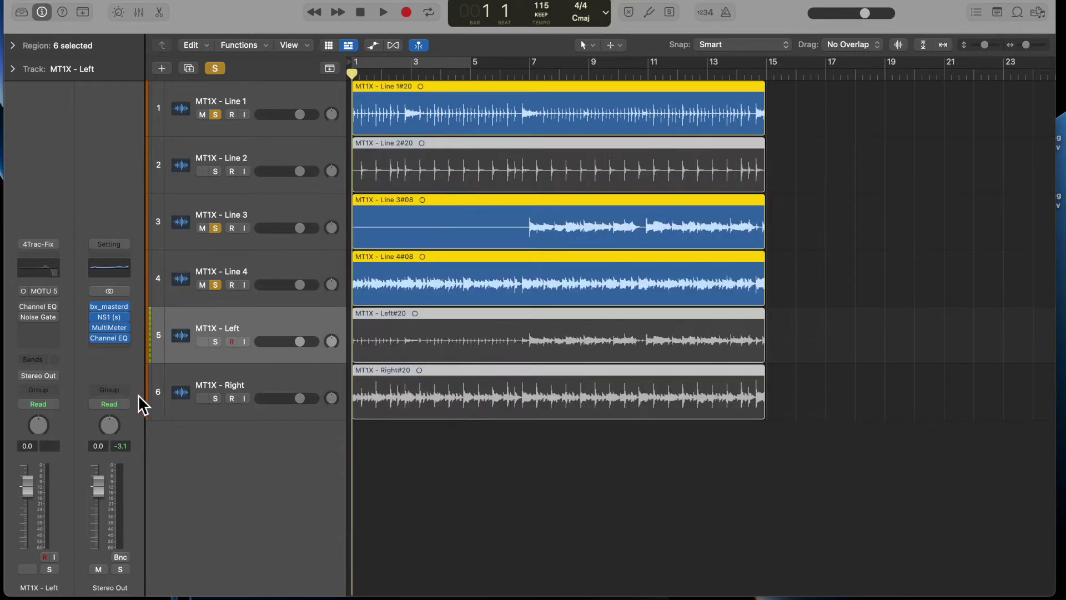
# Open Channel EQ and bx_masterdesk Classic on the Stereo Out channel, and compare playback with bx_masterdesk Classic bypassed and enabled
pyautogui.click(114, 340)
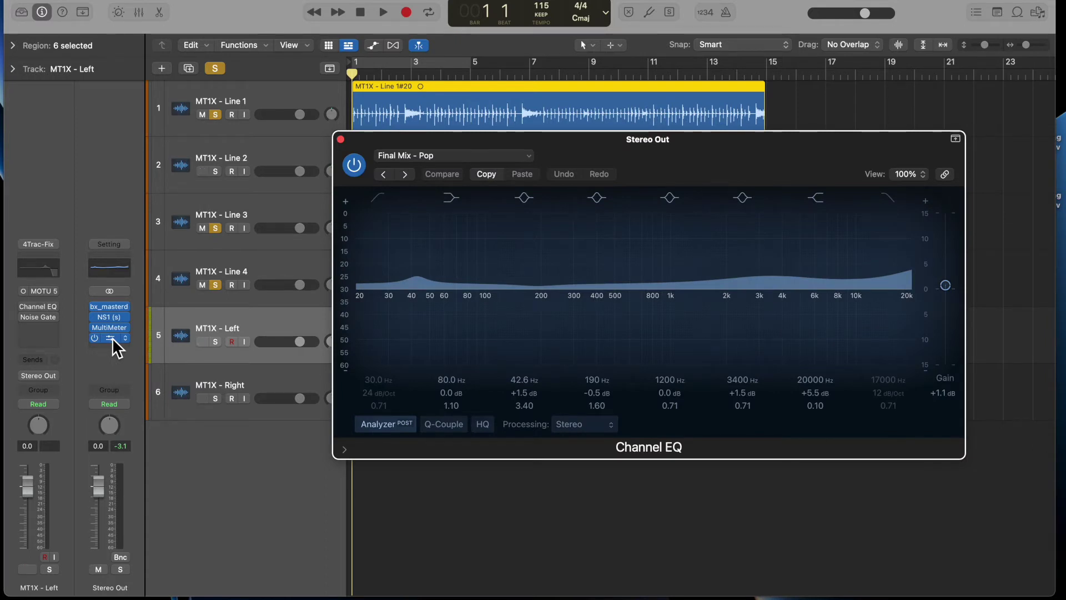
pyautogui.click(112, 306)
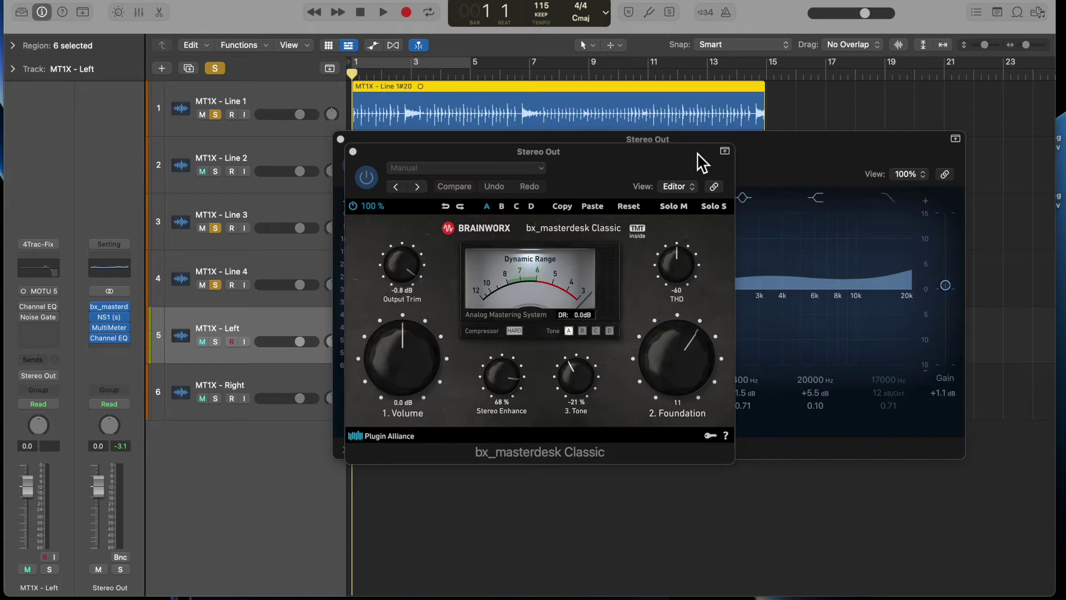
pyautogui.press('space')
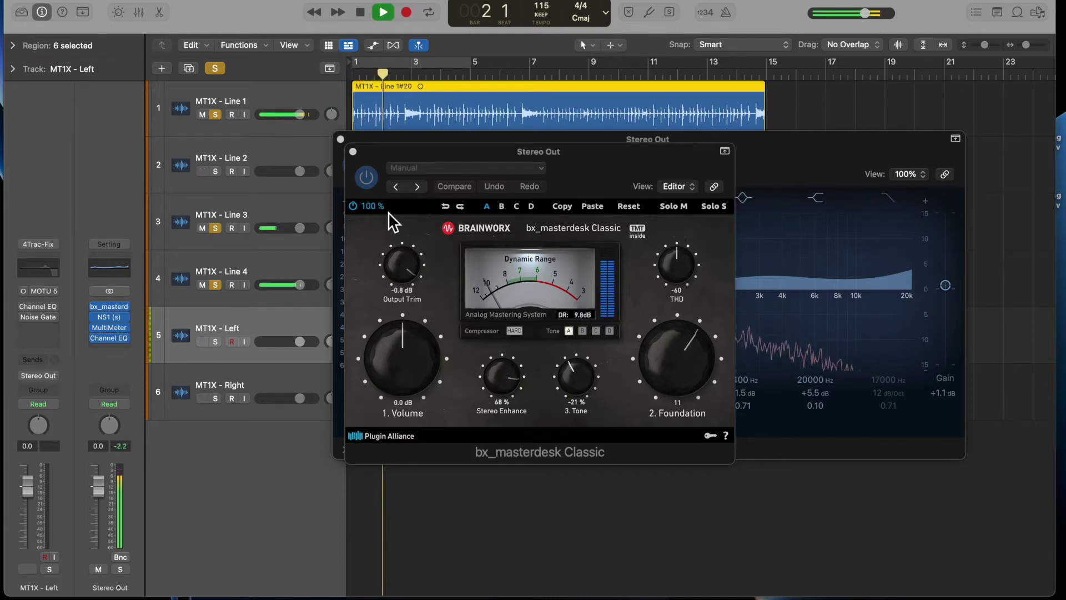
pyautogui.click(365, 178)
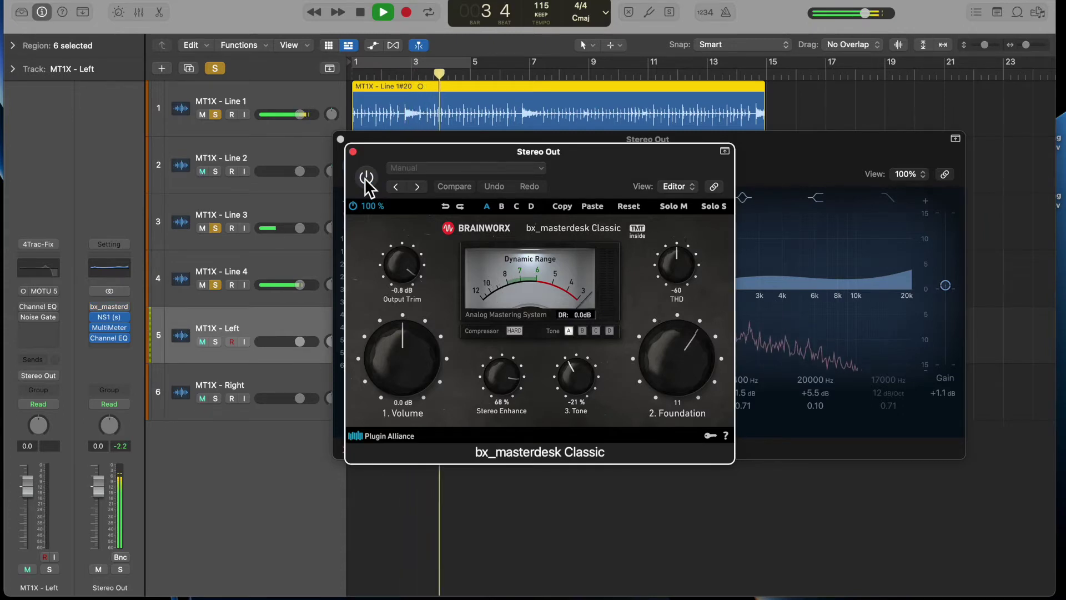
pyautogui.click(365, 178)
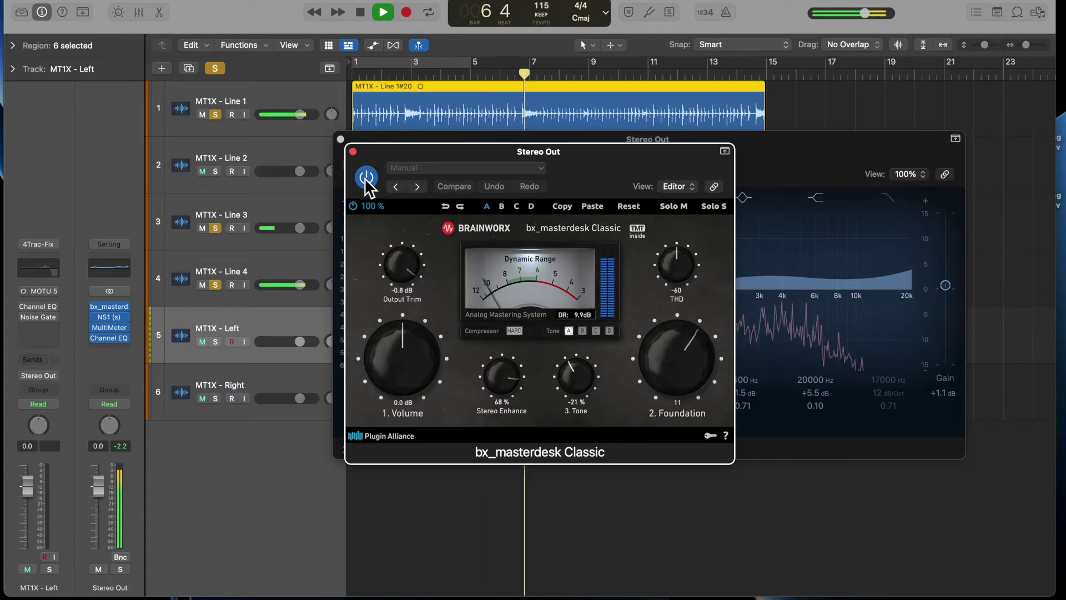
# Clear all track solos during playback and stop playback
pyautogui.click(215, 69)
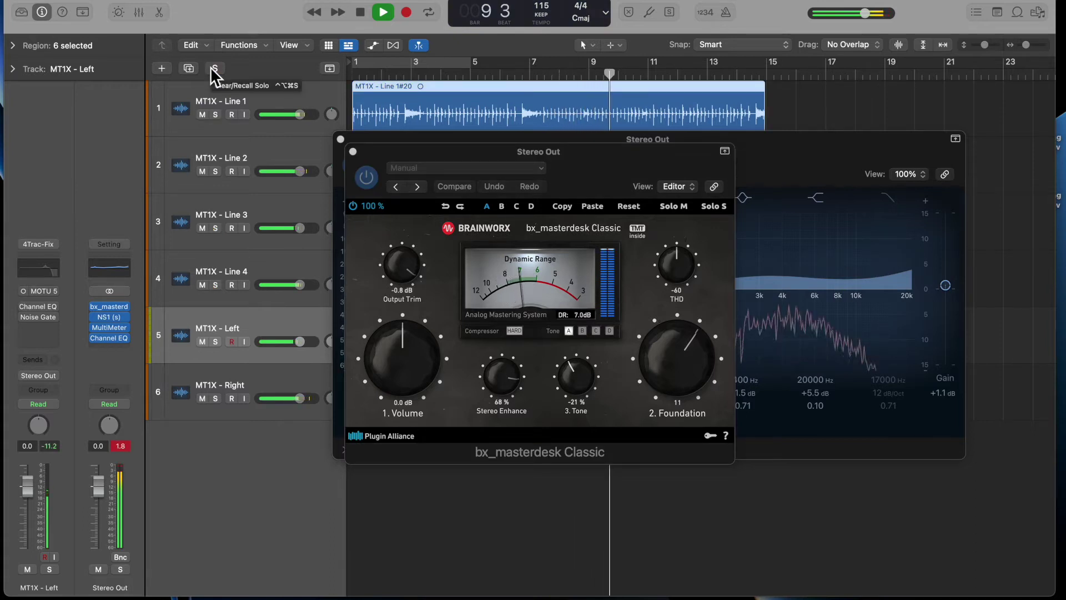
pyautogui.press('space')
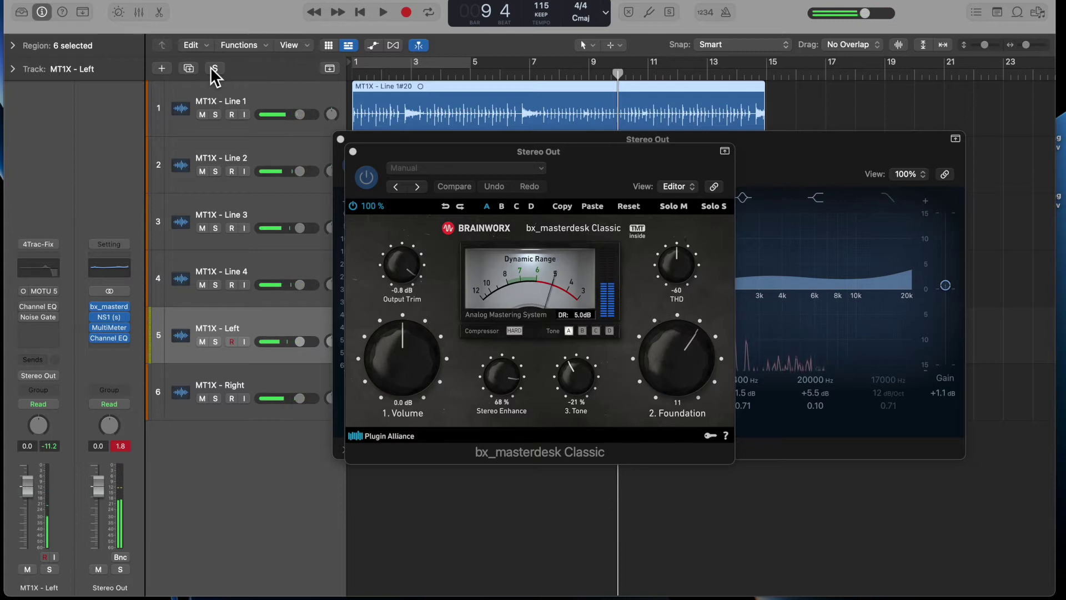